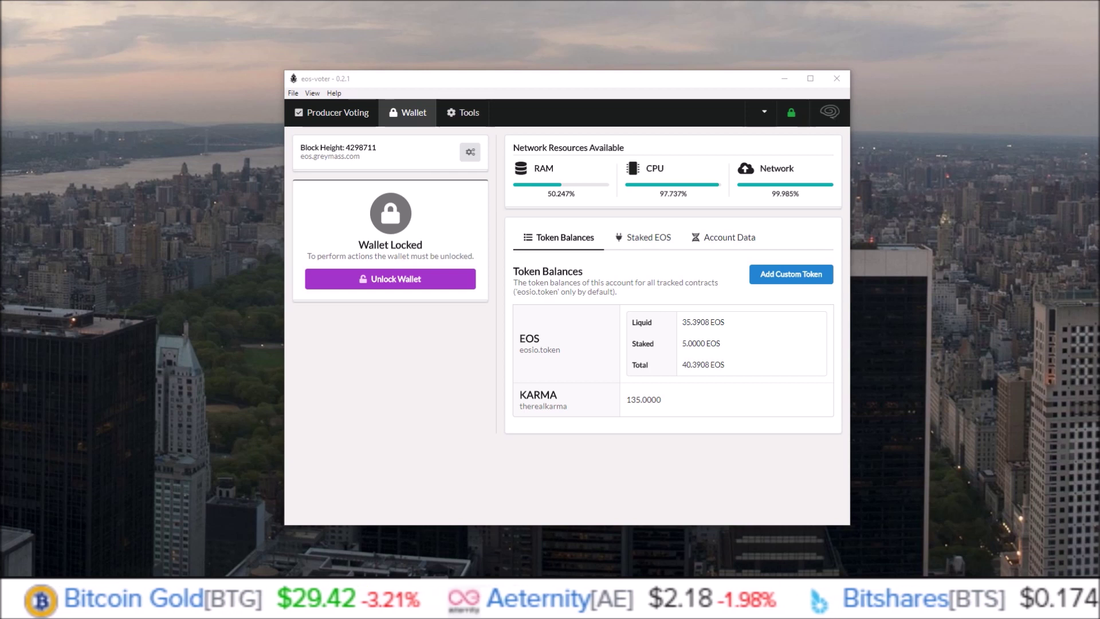
# Step: Move the eos-voter window aside and bring up the account's eosflare.io page in the browser
pyautogui.moveTo(529, 81); pyautogui.dragTo(546, 61)
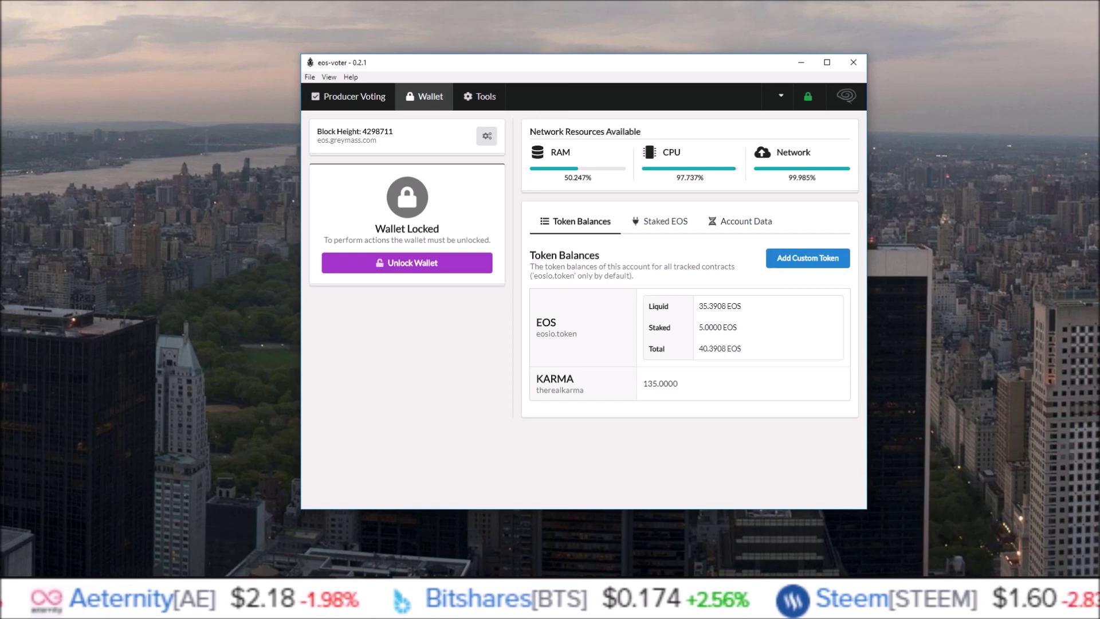
pyautogui.click(405, 432)
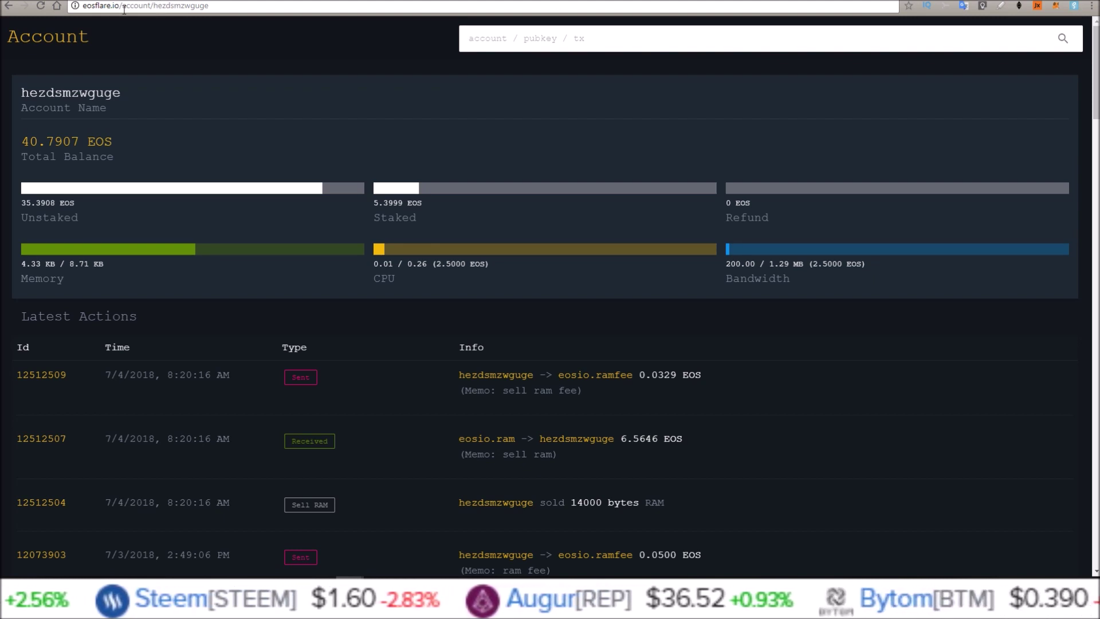
# Step: Snap the eosflare.io page to the left half and the eos-voter wallet to the right half
pyautogui.click(501, 40)
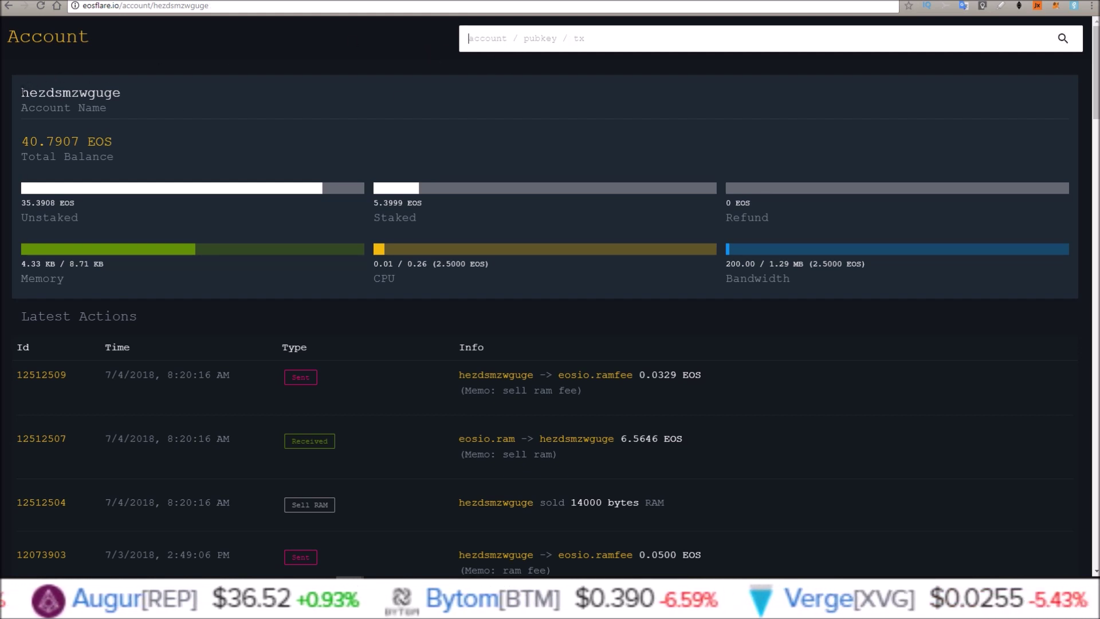
pyautogui.moveTo(20, 91); pyautogui.dragTo(124, 91)
pyautogui.click(143, 96)
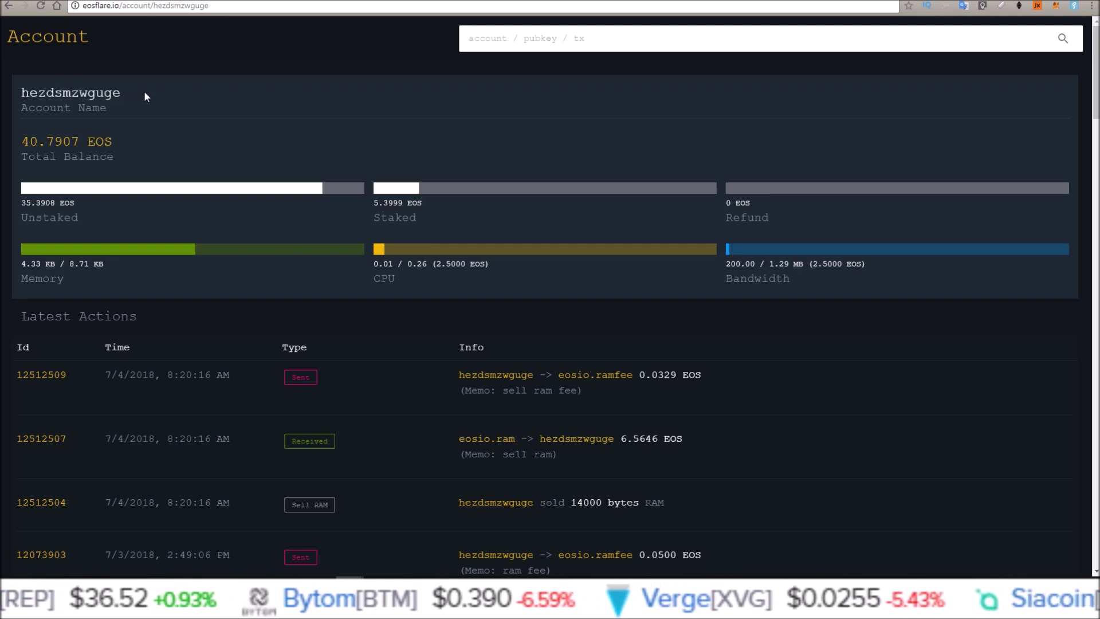
pyautogui.moveTo(396, 5); pyautogui.dragTo(3, 50)
pyautogui.click(697, 84)
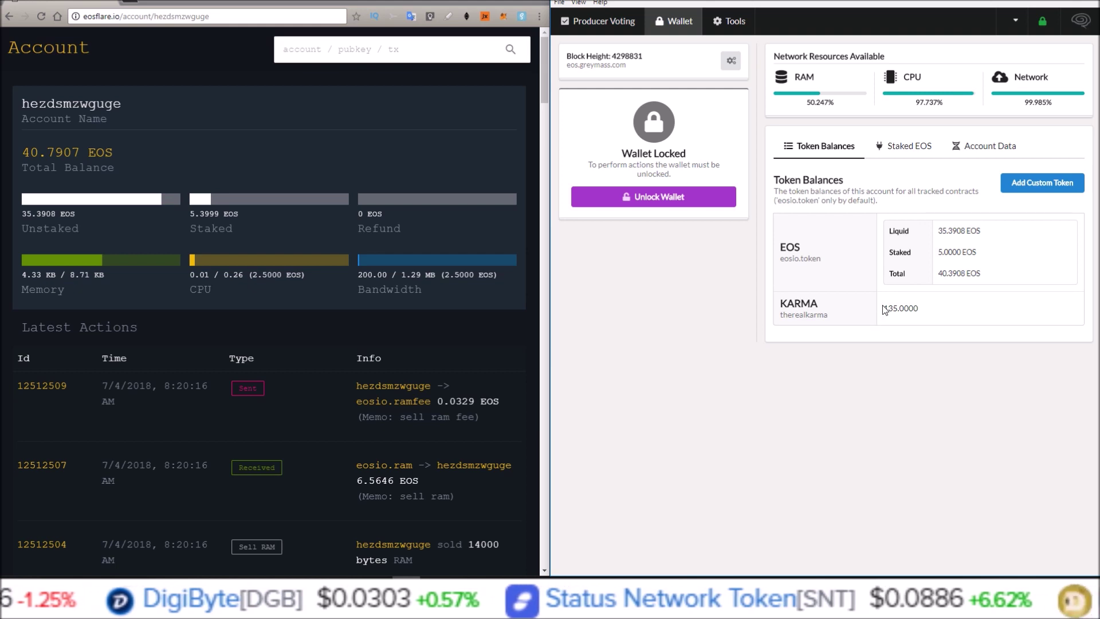
# Step: Scroll Latest Actions to the therealkarma and horustokenio transfers, checking the 135.0000 KARMA amount
pyautogui.click(543, 47)
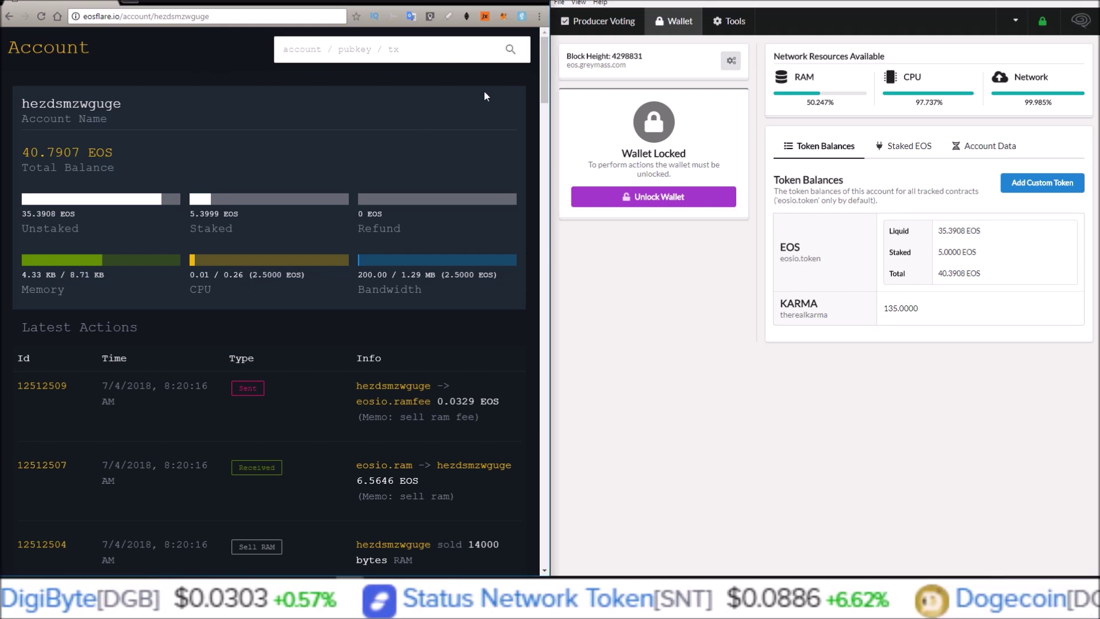
pyautogui.moveTo(542, 51); pyautogui.dragTo(518, 187)
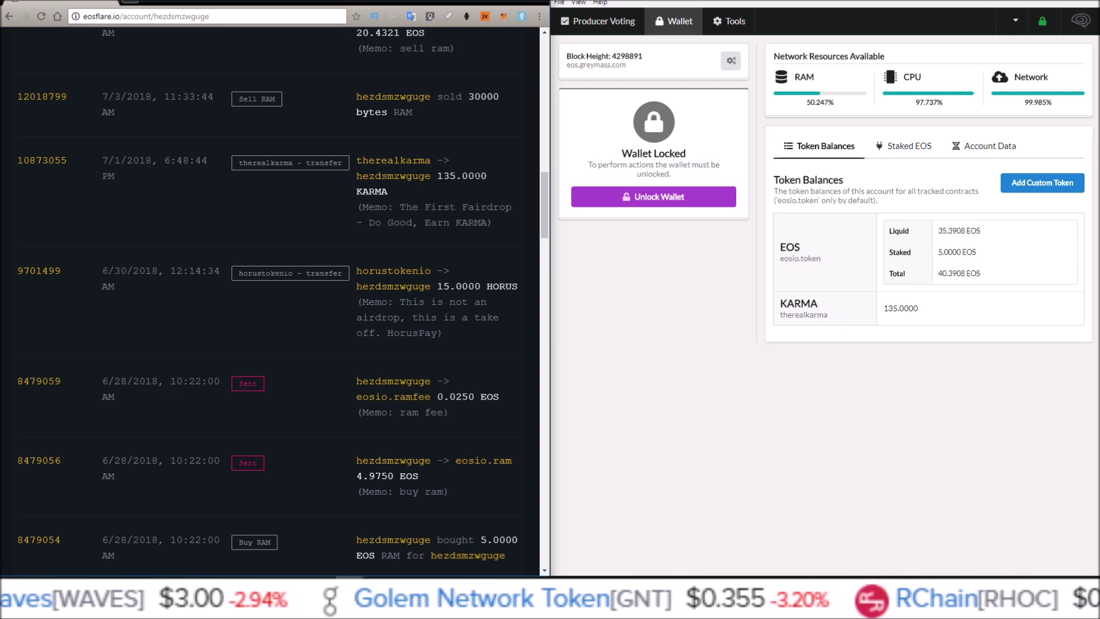
pyautogui.moveTo(883, 308); pyautogui.dragTo(922, 310)
pyautogui.click(936, 298)
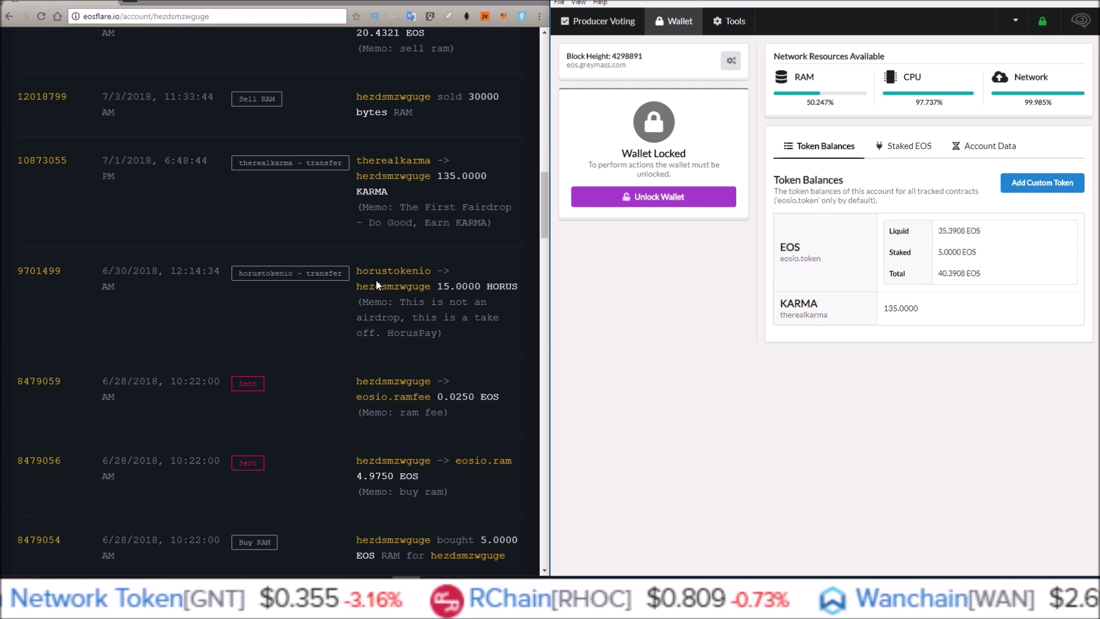
# Step: Add HORUS from contract horustokenio as a tracked custom token, showing 15.0000
pyautogui.click(1036, 187)
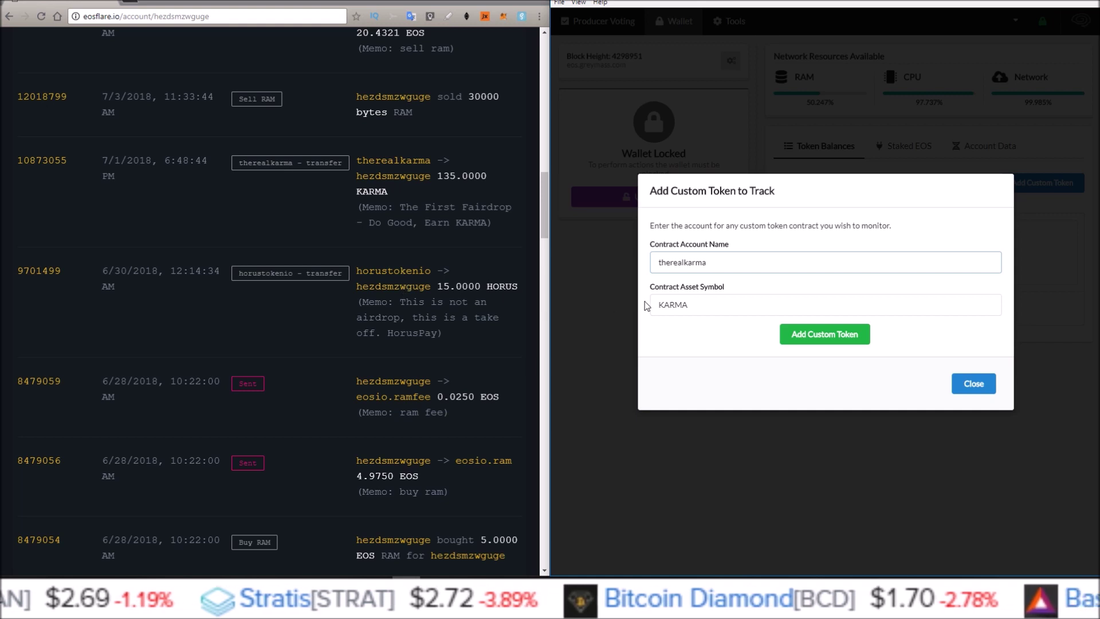
pyautogui.doubleClick(703, 264)
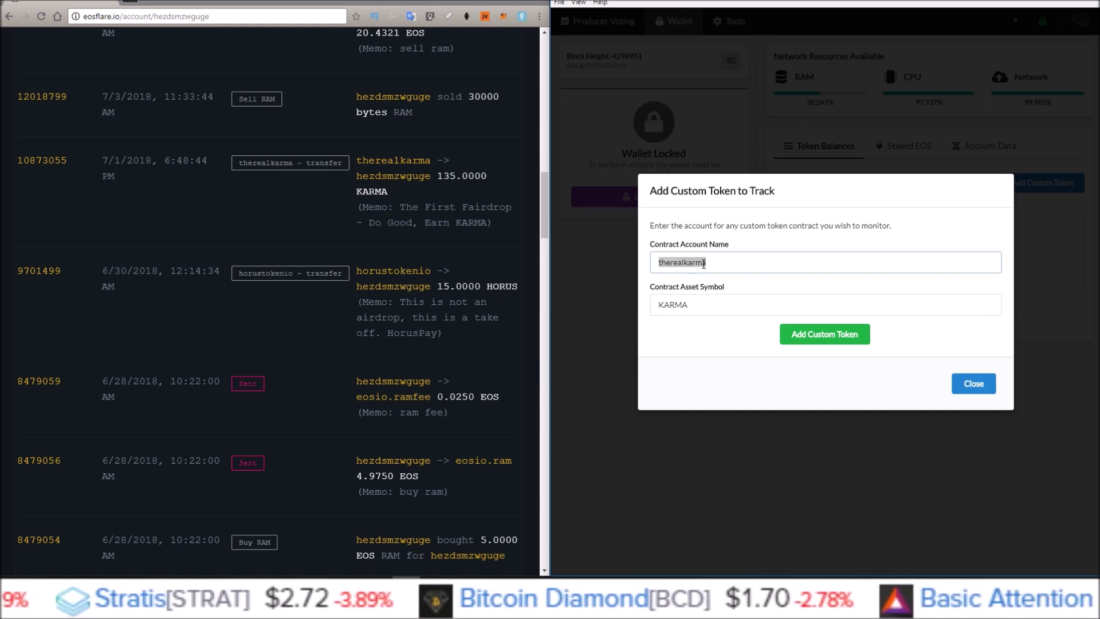
pyautogui.write('horus')
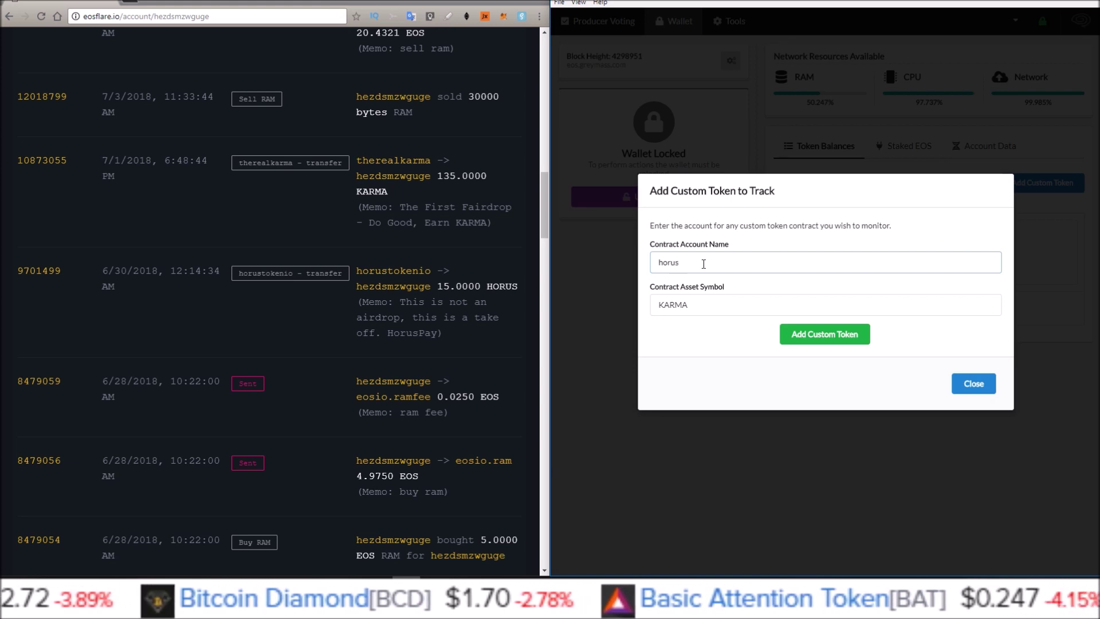
pyautogui.write('tokenio')
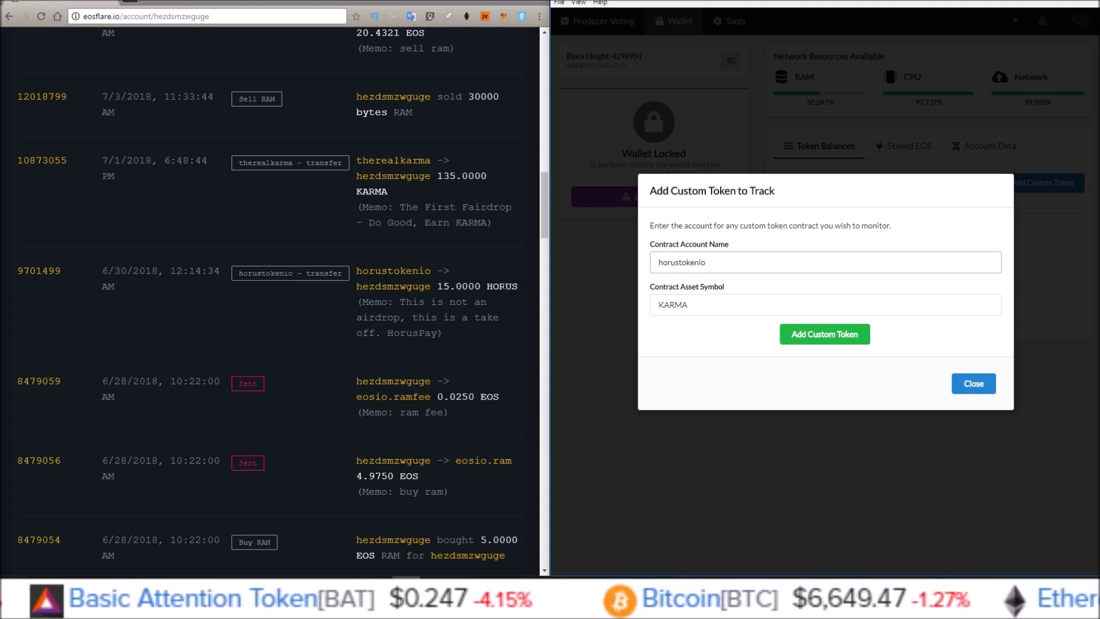
pyautogui.doubleClick(670, 306)
pyautogui.write('HORUS')
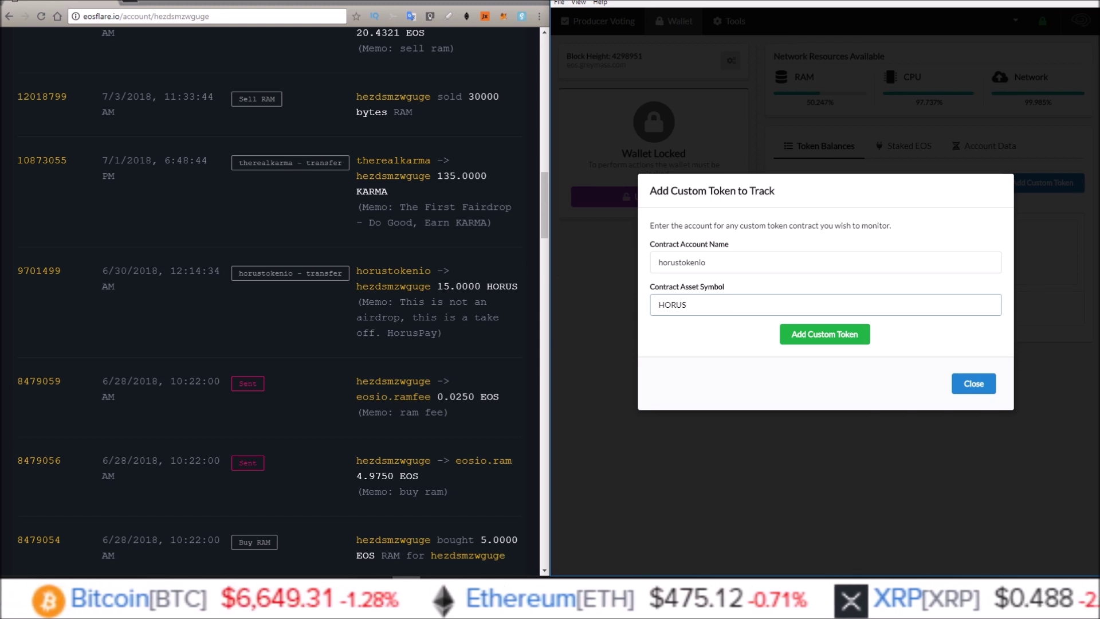
pyautogui.click(828, 335)
pyautogui.click(828, 338)
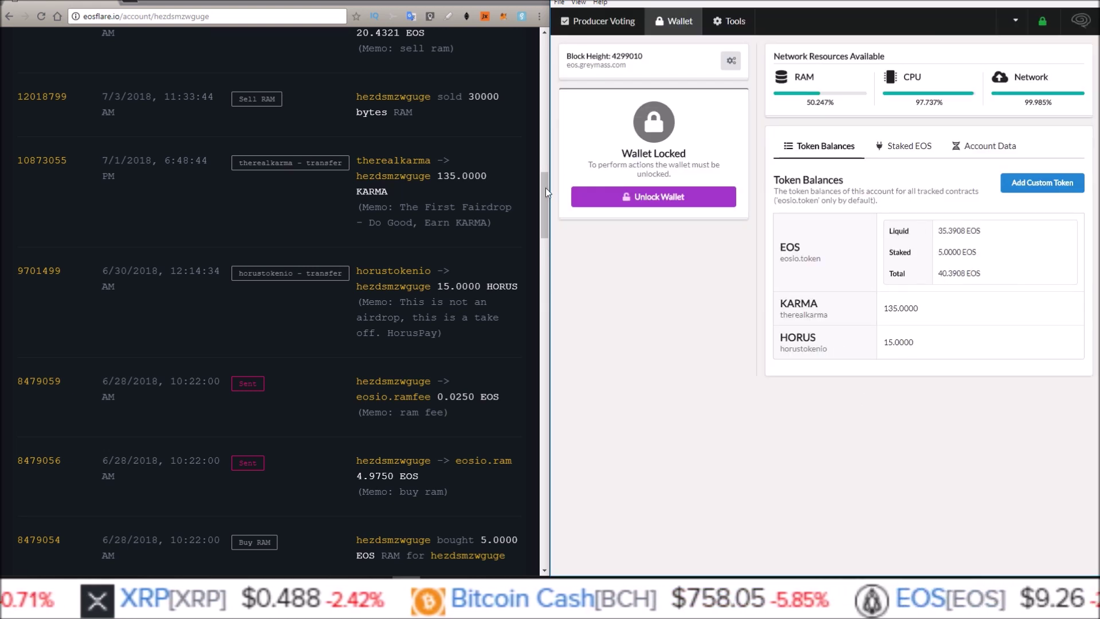
# Step: Scroll the explorer to the eosiochaince CET transfer and reopen the Add Custom Token form
pyautogui.moveTo(542, 181); pyautogui.dragTo(521, 255)
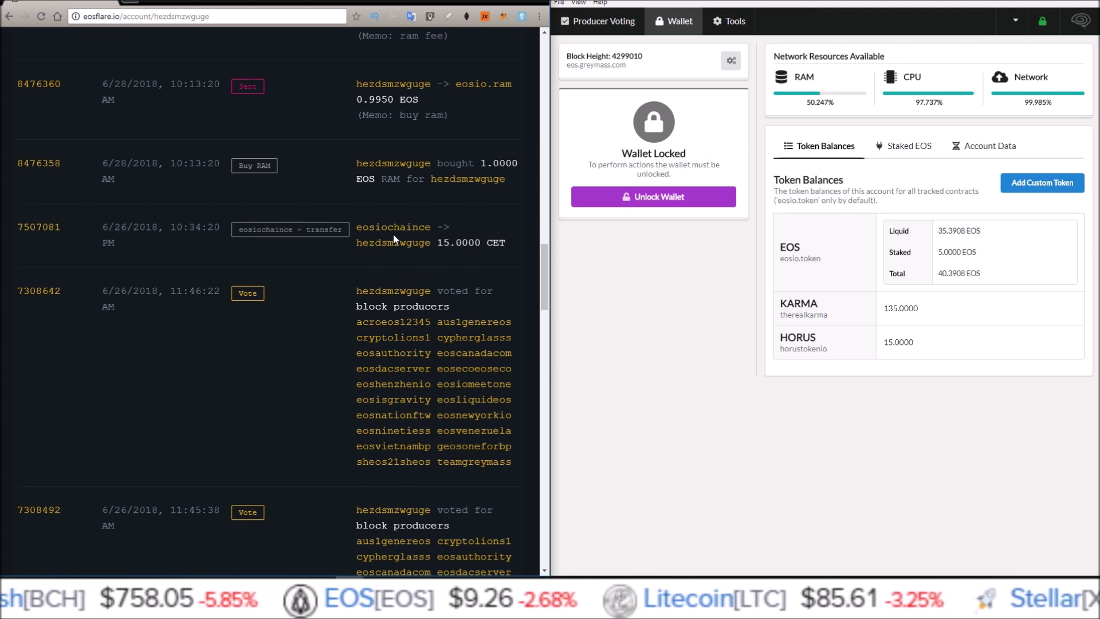
pyautogui.click(1037, 183)
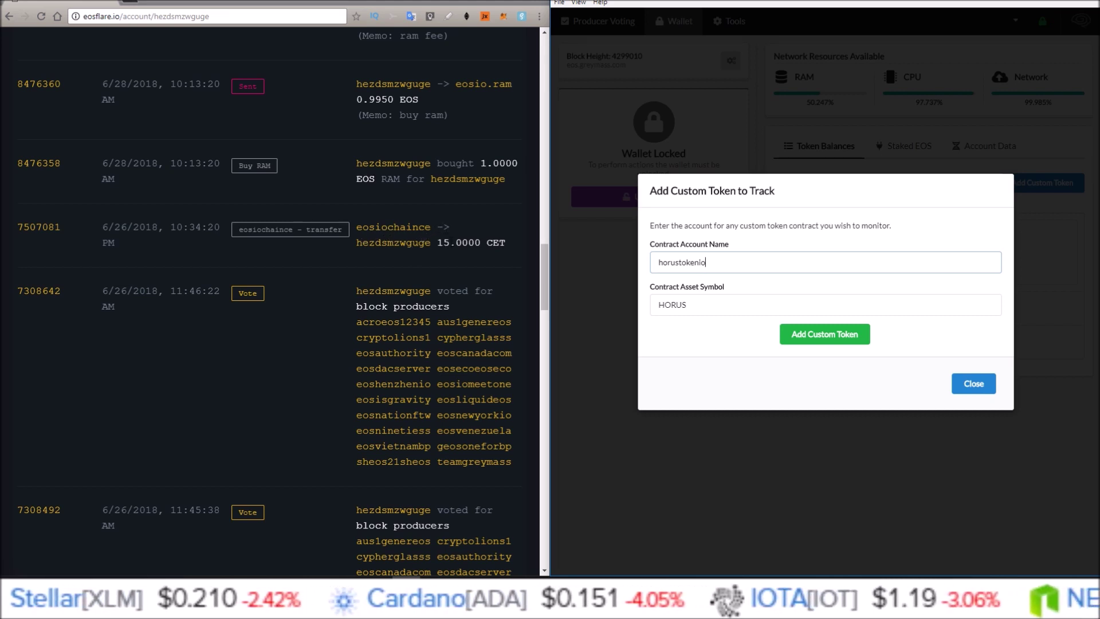
# Step: Add CET from contract eosiochaince as a tracked custom token with a 15.0000 balance
pyautogui.doubleClick(679, 264)
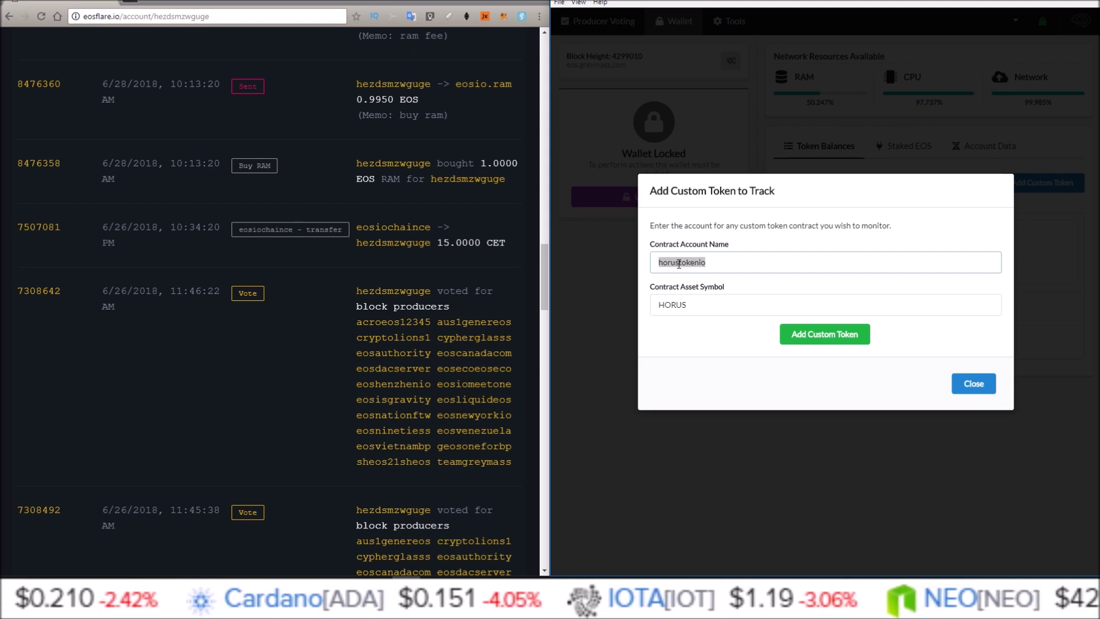
pyautogui.write('eosio')
pyautogui.write('th')
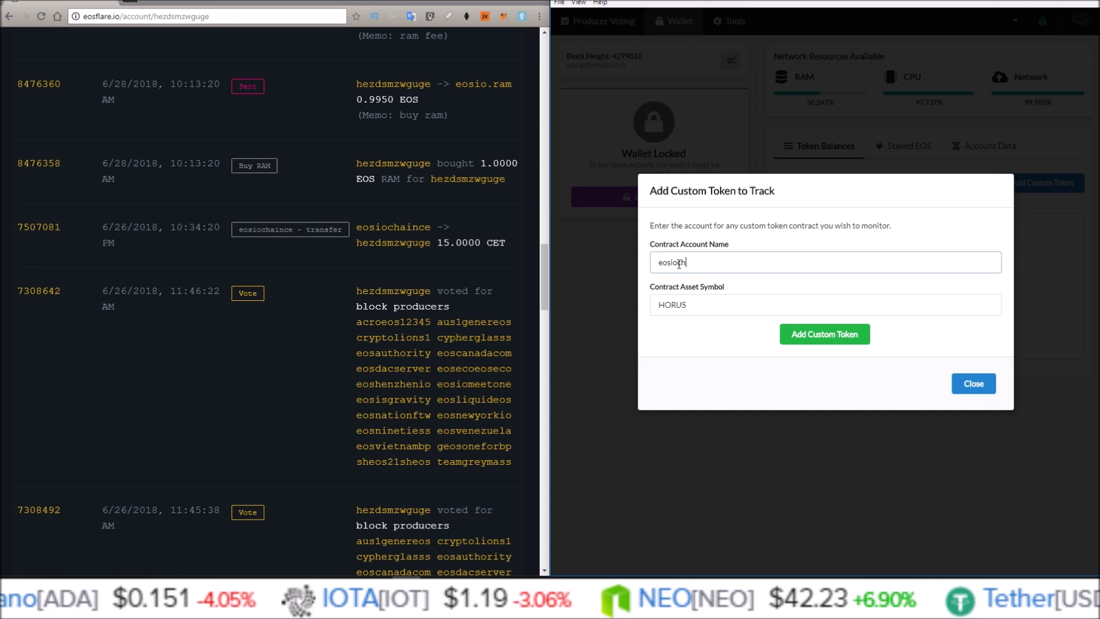
pyautogui.write('aince')
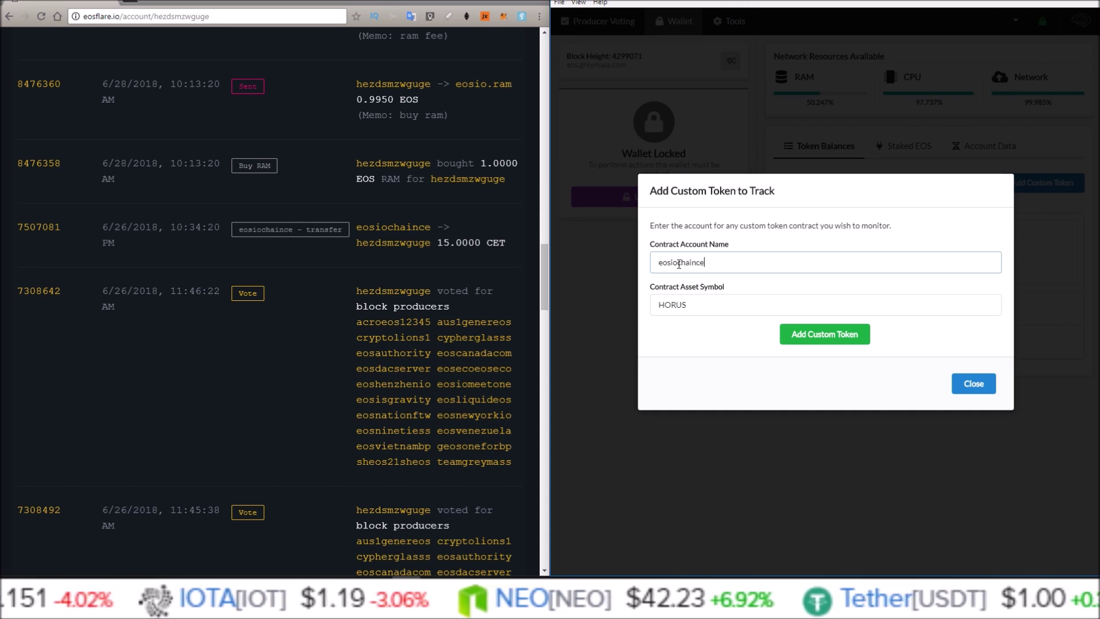
pyautogui.doubleClick(691, 308)
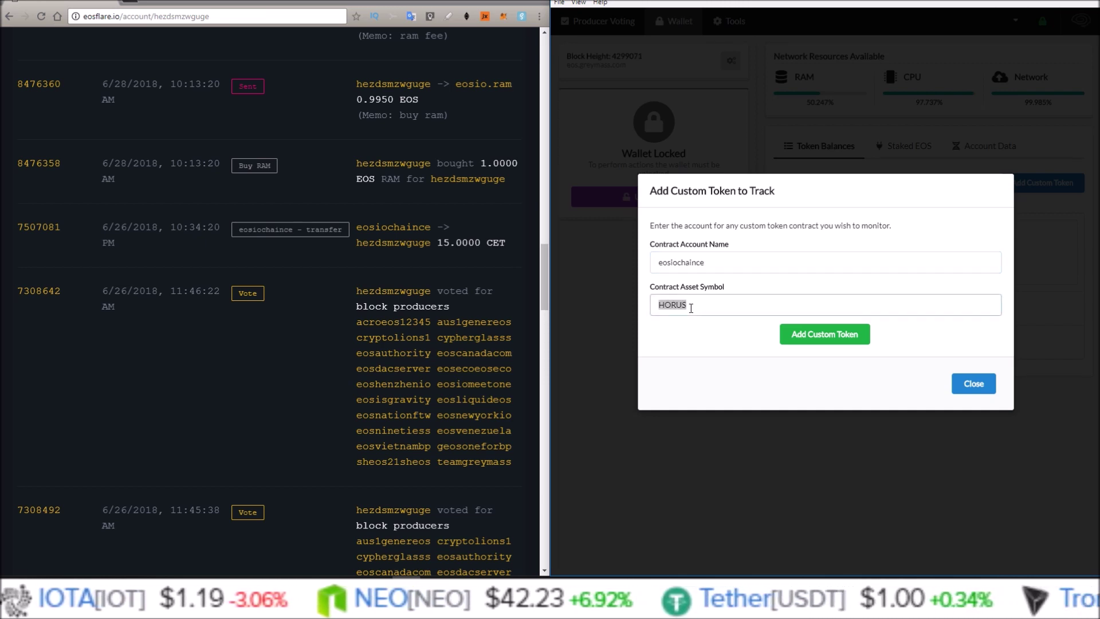
pyautogui.write('CET')
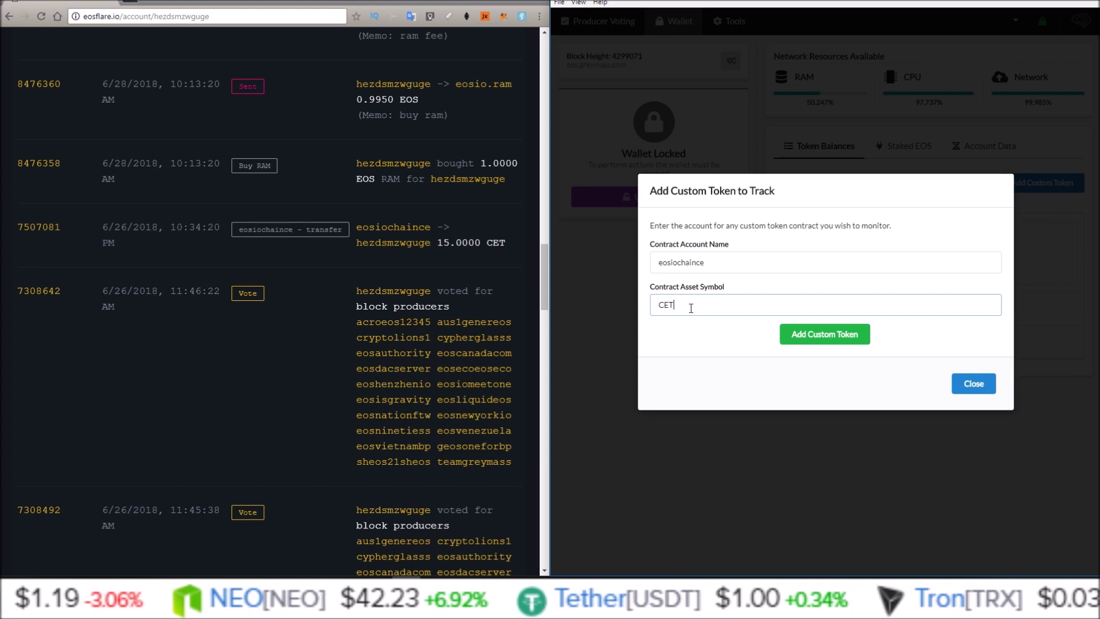
pyautogui.doubleClick(491, 241)
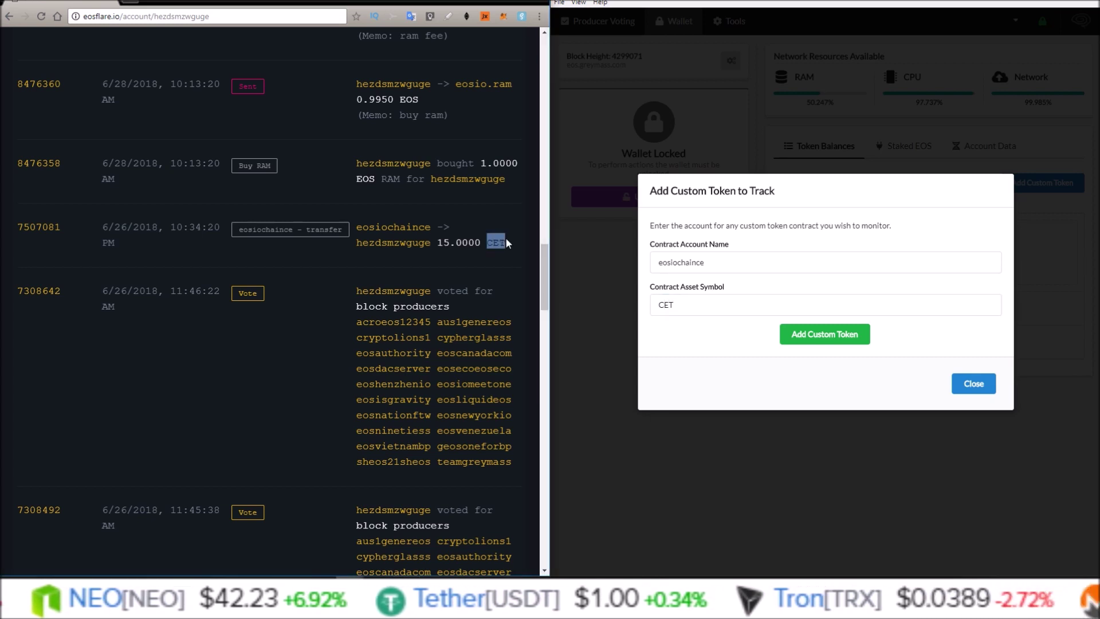
pyautogui.click(833, 334)
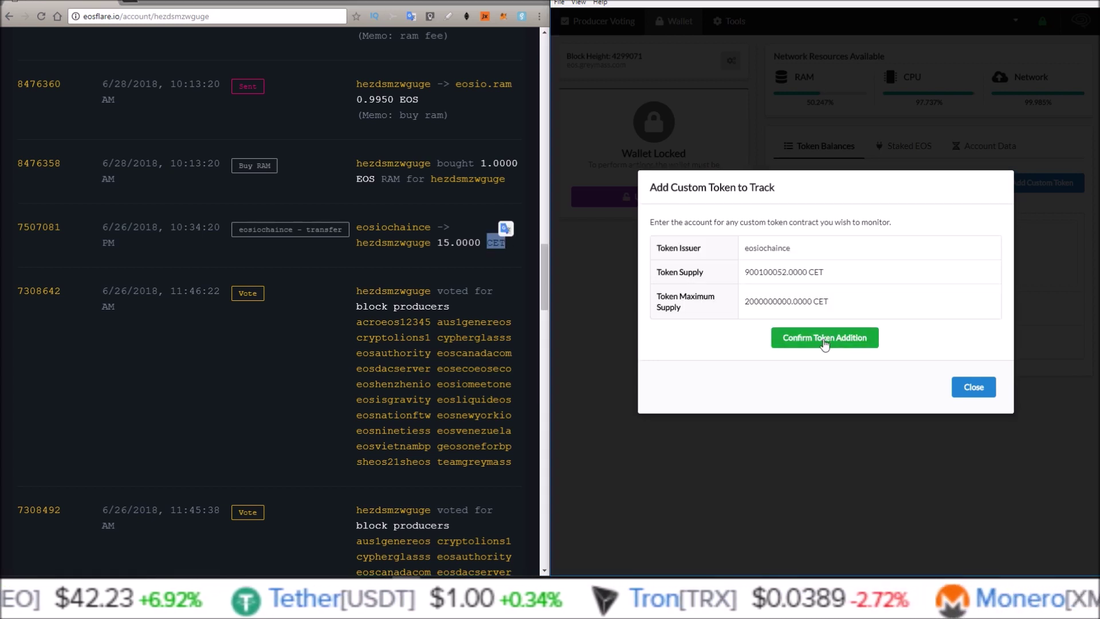
pyautogui.click(823, 339)
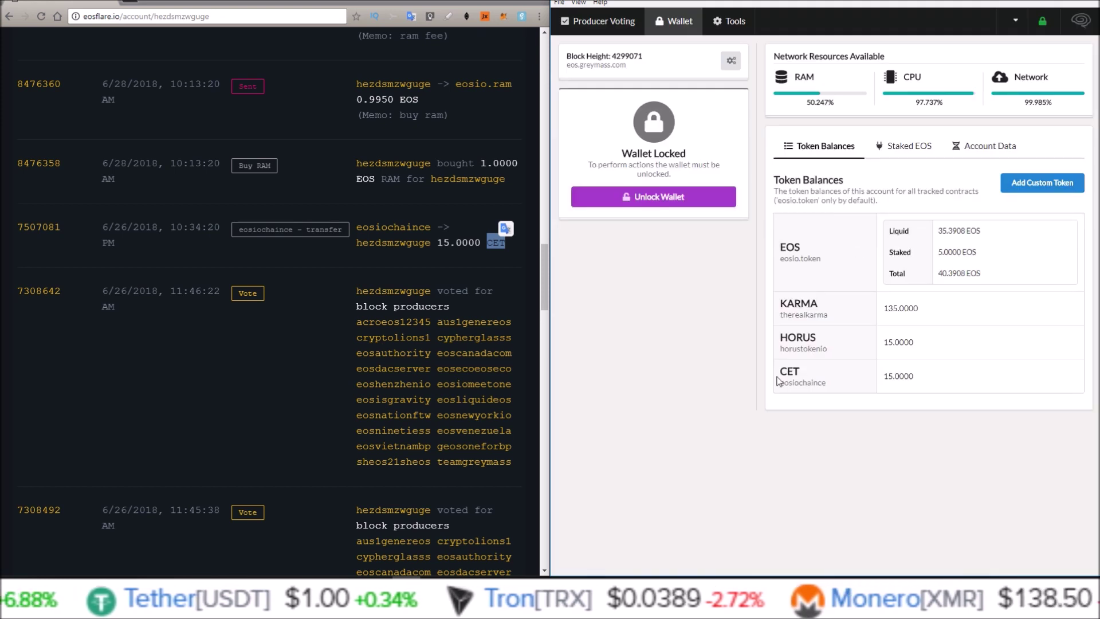
pyautogui.click(486, 253)
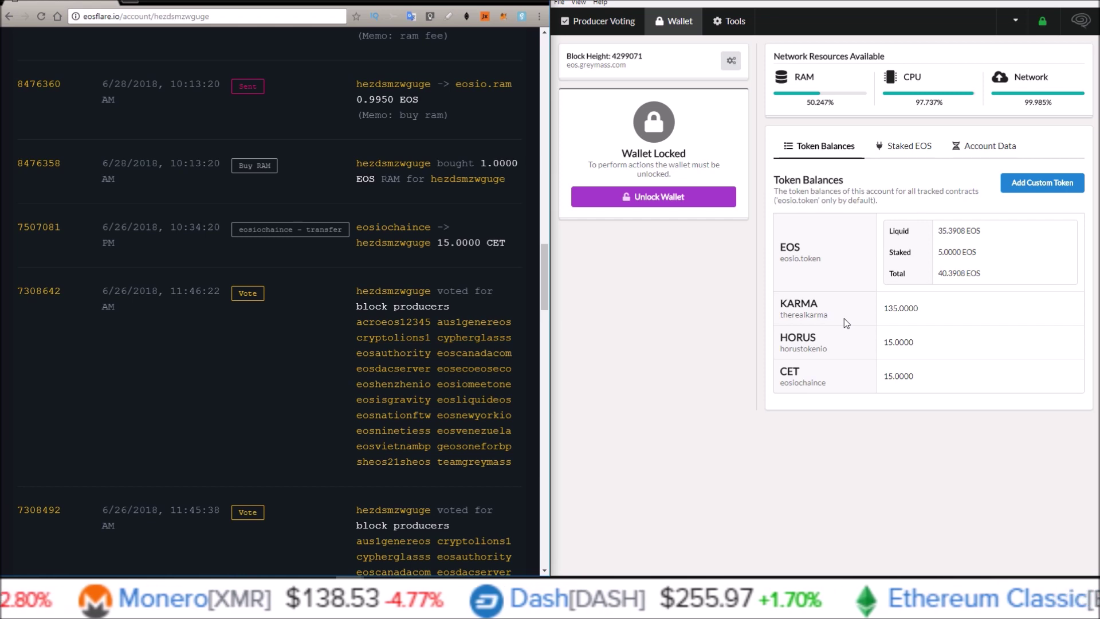
pyautogui.moveTo(545, 272); pyautogui.dragTo(541, 196)
pyautogui.scroll(-1, 317, 132)
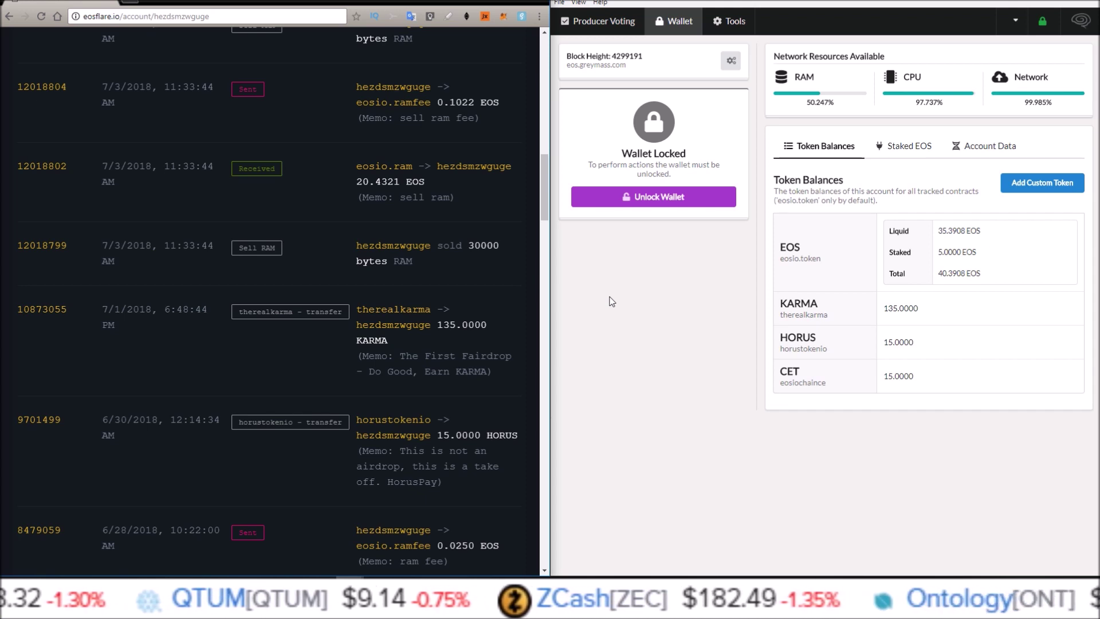
# Step: Reopen the Add Custom Token form and select its prefilled eosiochaince and CET values
pyautogui.click(1036, 184)
pyautogui.doubleClick(670, 262)
pyautogui.doubleClick(667, 305)
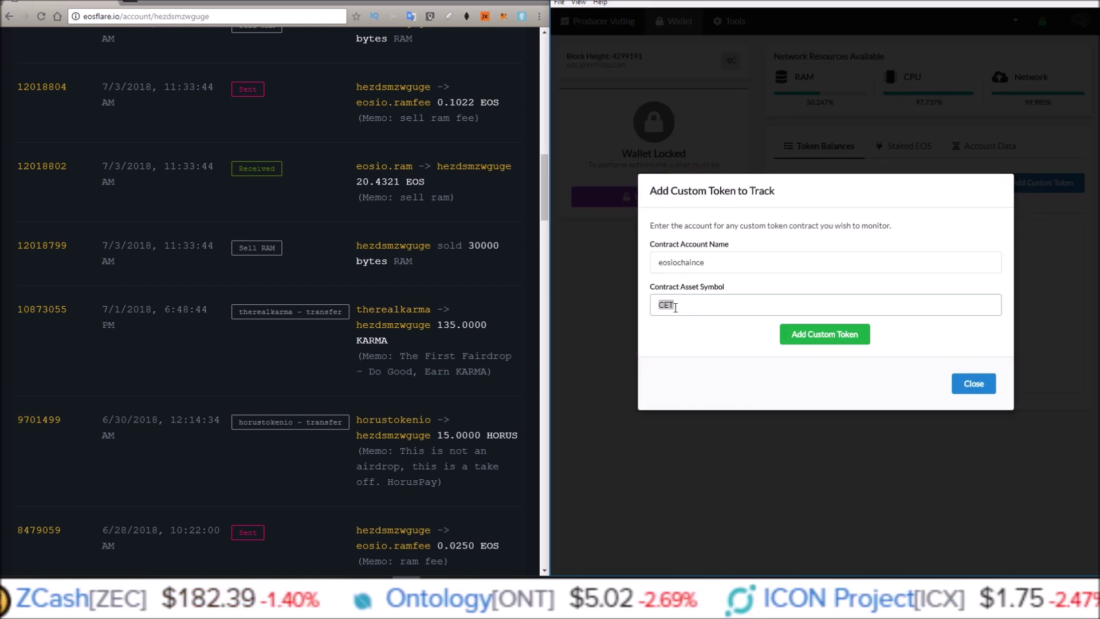